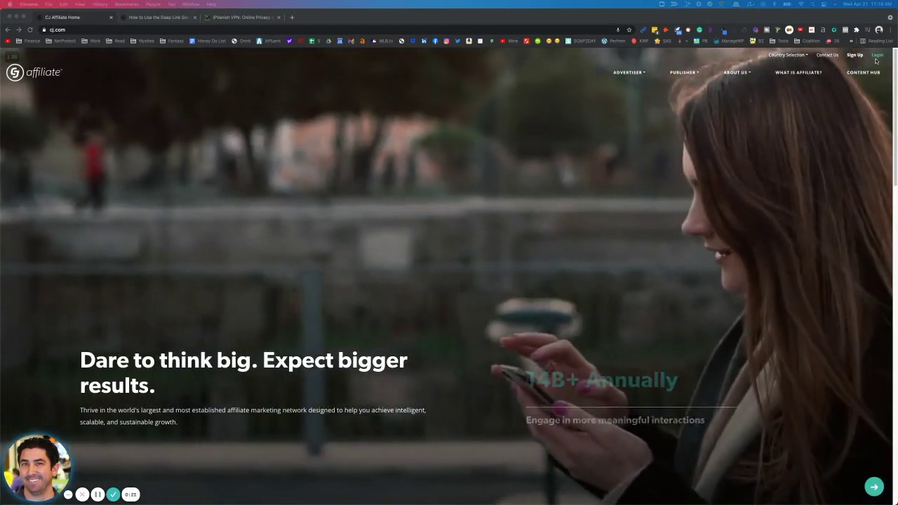
Sign in to CJ Affiliate from the cj.com home page to reach the publisher Dashboard
click(876, 55)
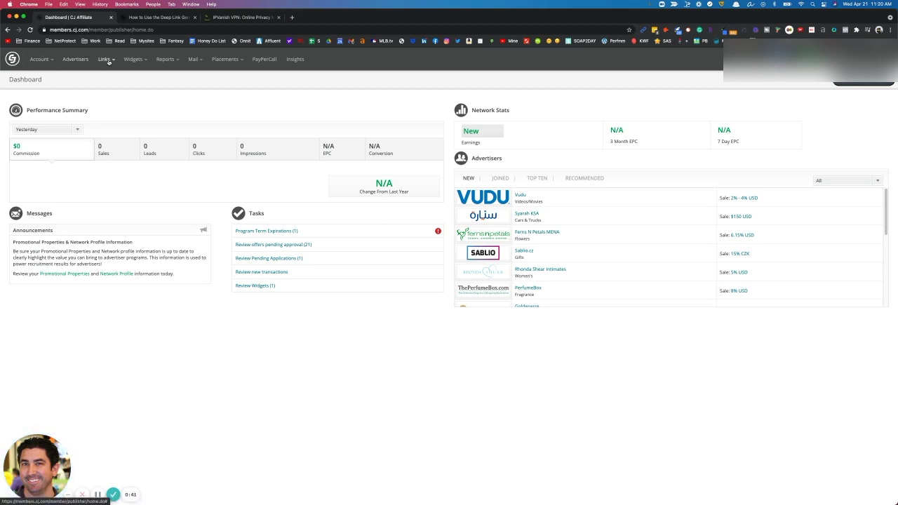
Search links filtered to the NetProtect - IPVanish advertiser, returning 16 results
mouse_move(104, 59)
click(107, 80)
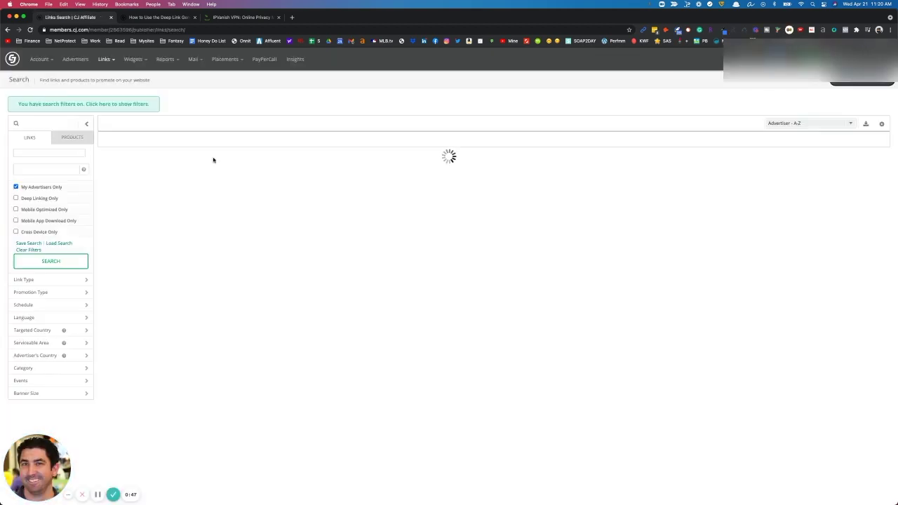
click(45, 153)
text(w)
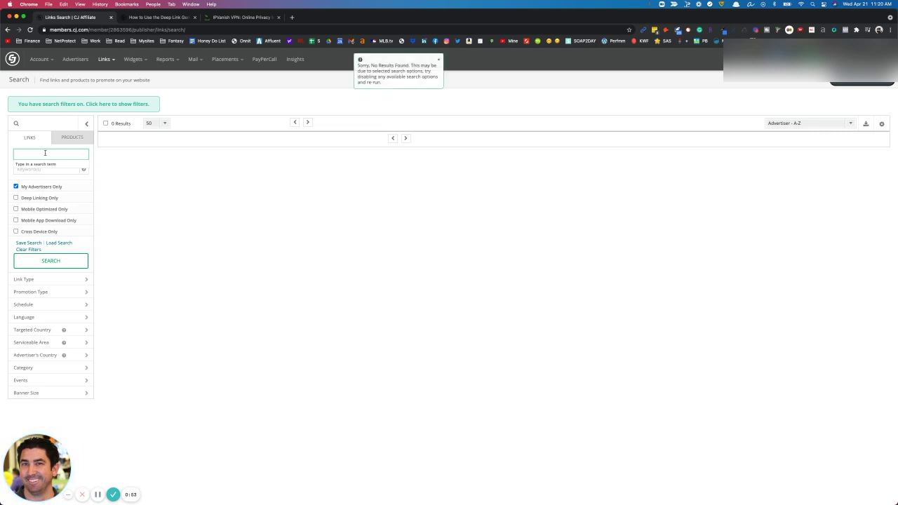
text(va)
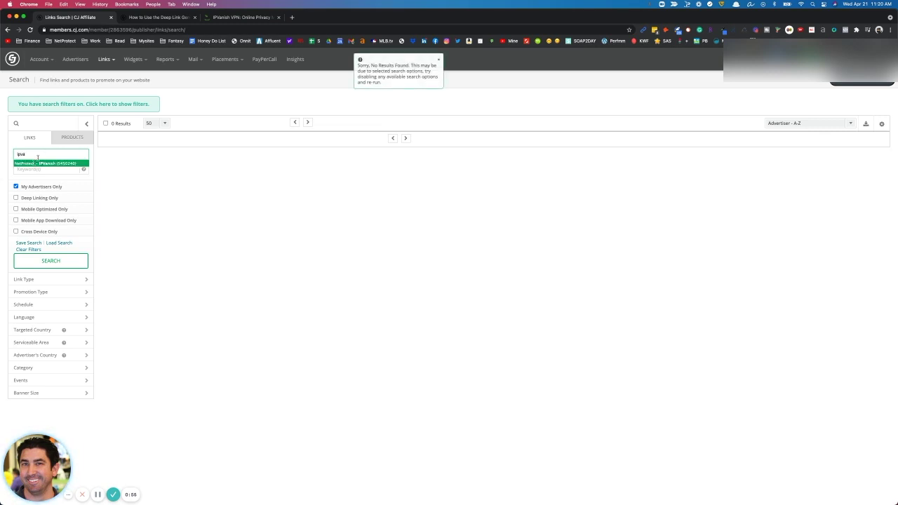
click(63, 164)
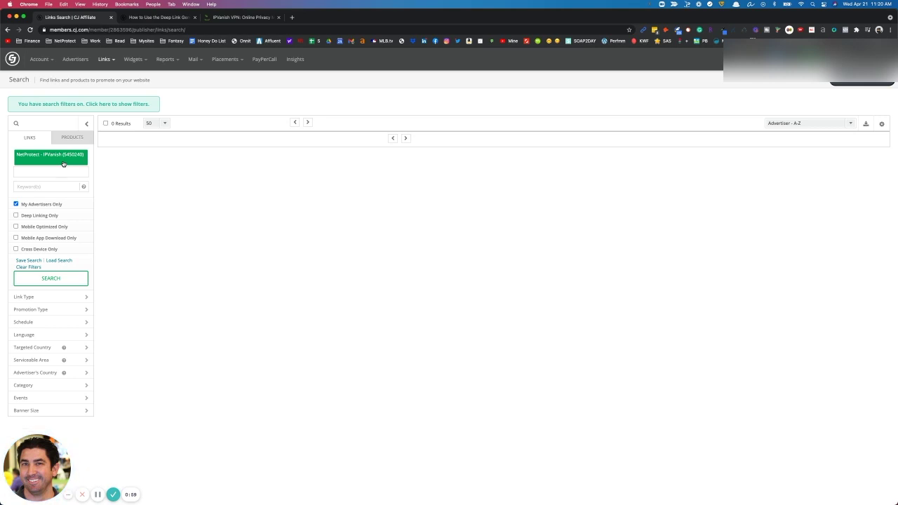
click(54, 280)
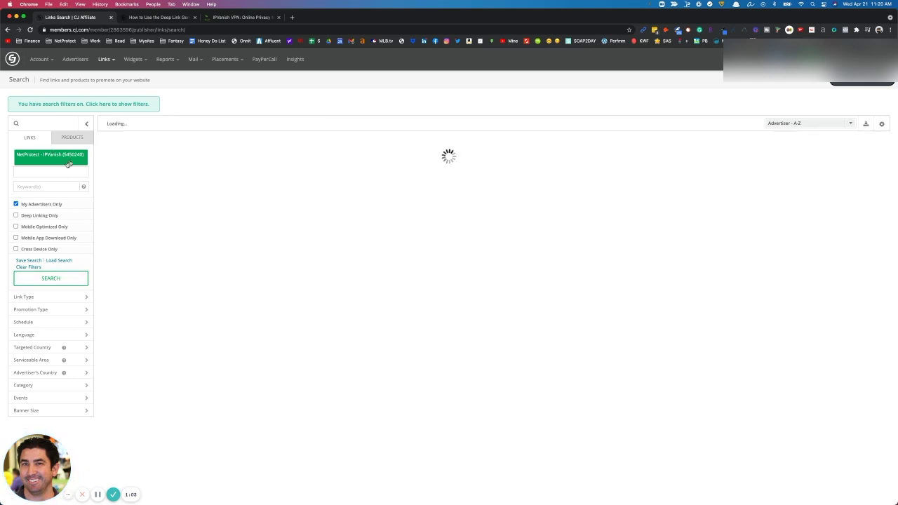
click(55, 276)
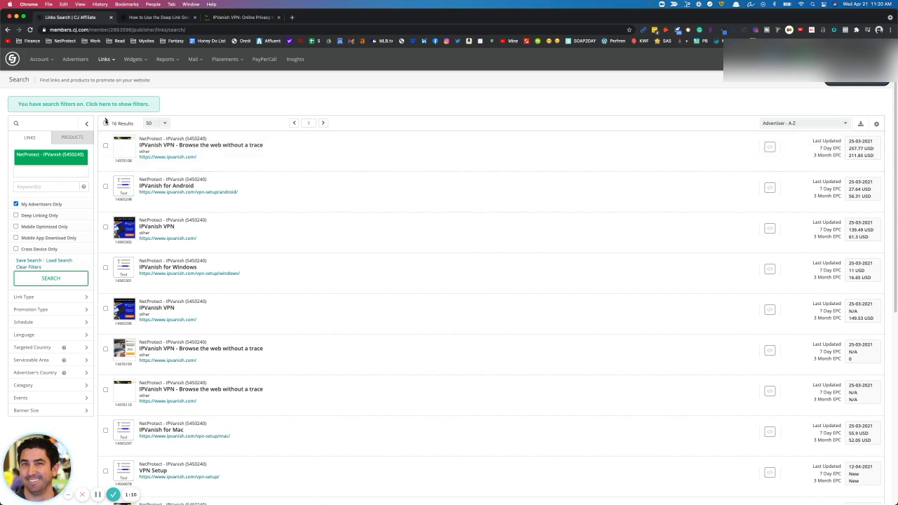
Limit the IPVanish search to the Text Link type, leaving 7 results
click(48, 301)
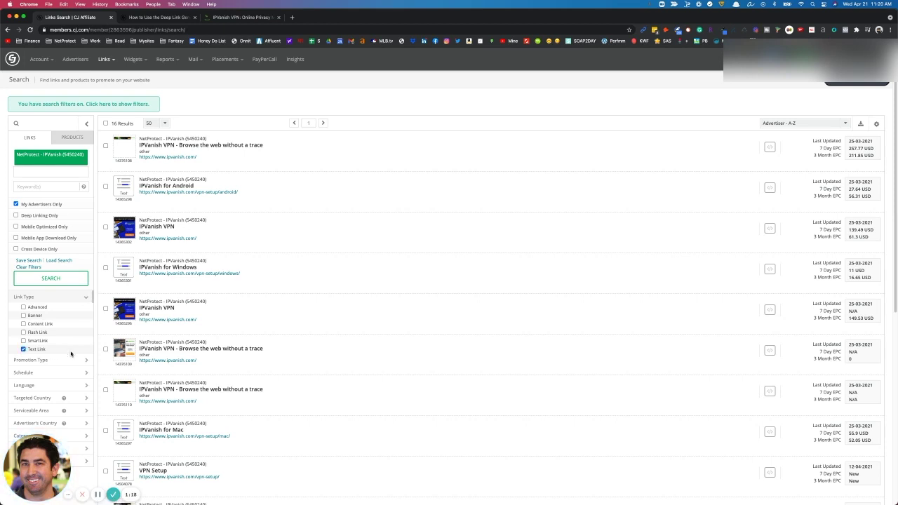
click(56, 279)
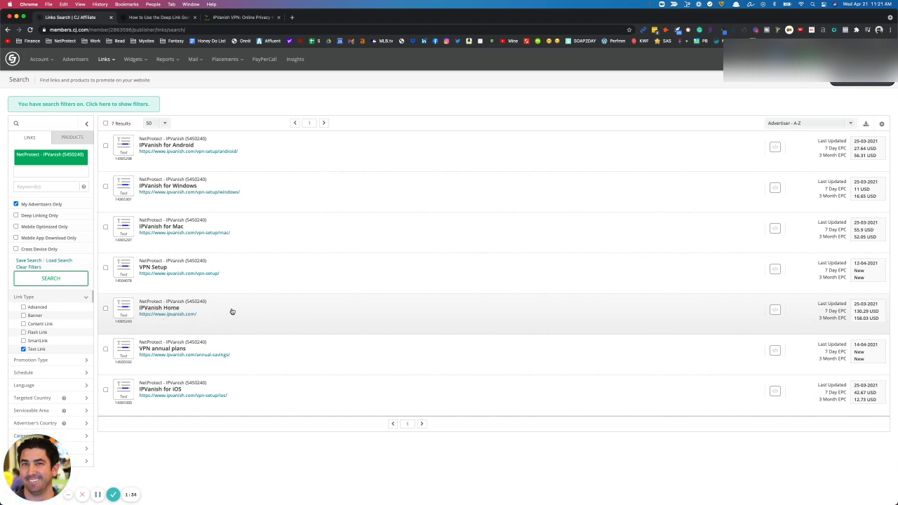
Select the IPVanish Home link's plain click URL from its Get Code Click URL view
click(232, 312)
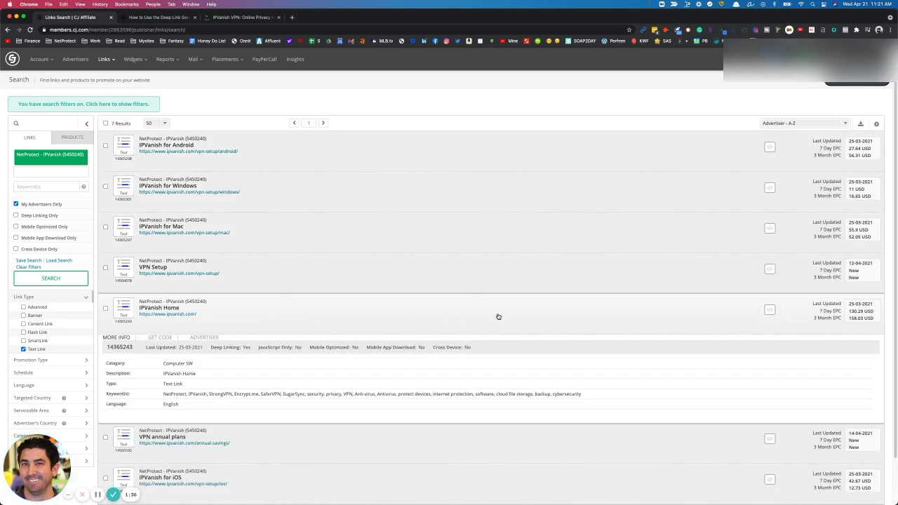
click(769, 311)
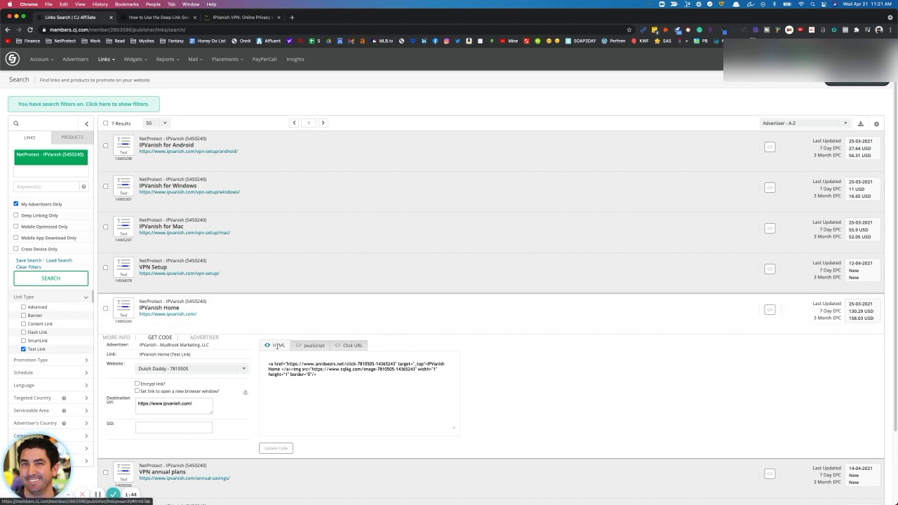
click(306, 347)
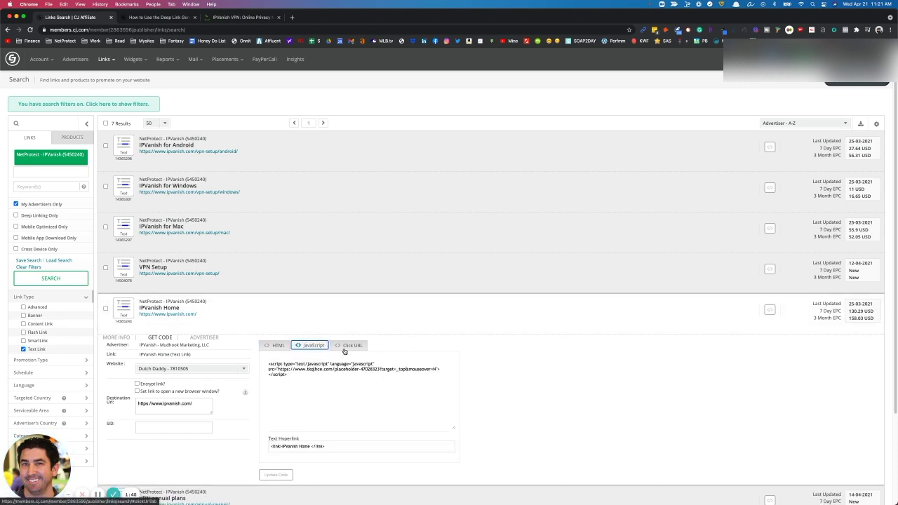
click(345, 348)
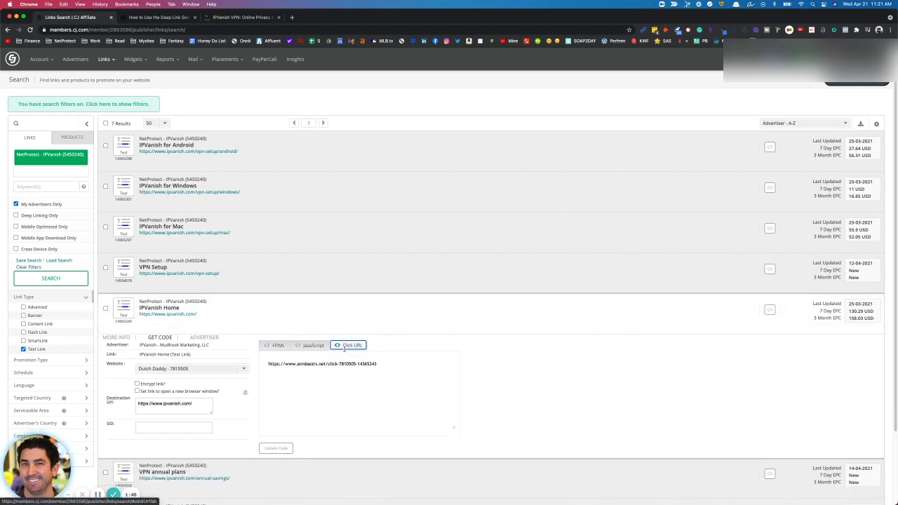
triple_click(377, 365)
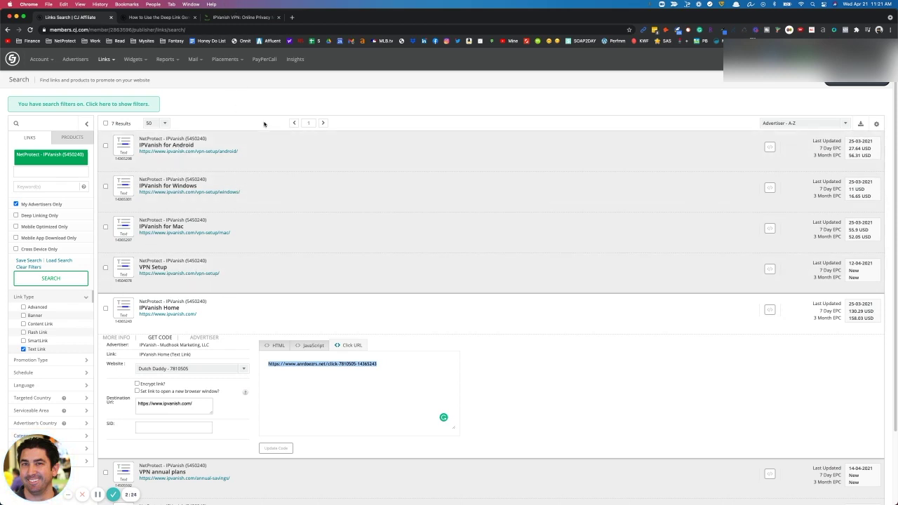
Drag the CJ Deep Link Generator button from the how-to article onto the bookmarks bar
click(166, 22)
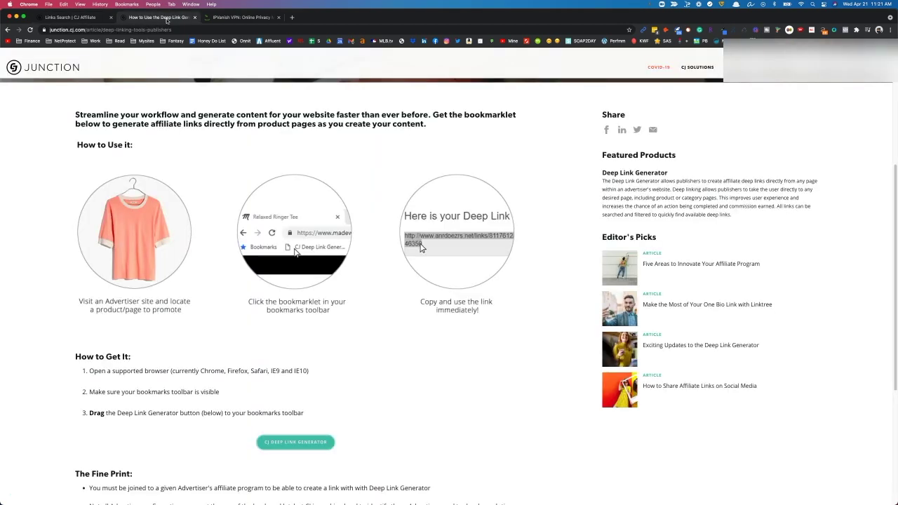
scroll(304, 227, up, 5)
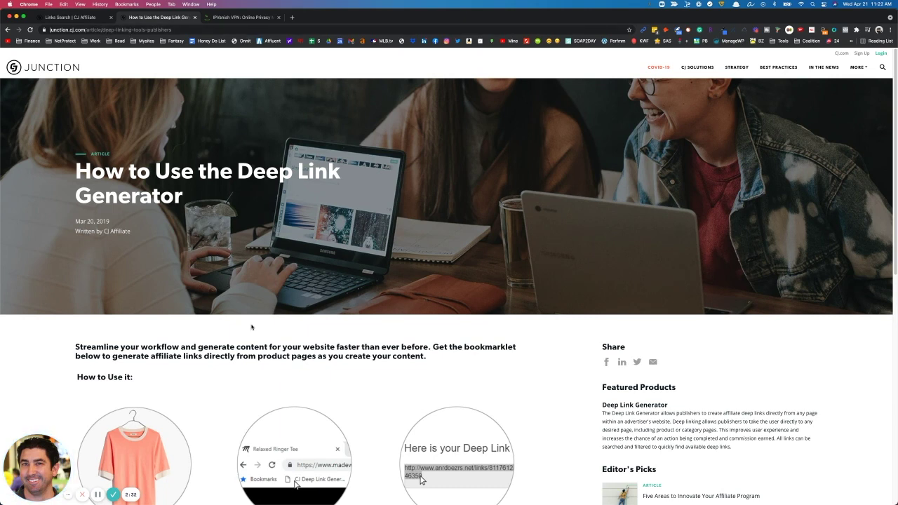
scroll(251, 327, down, 3)
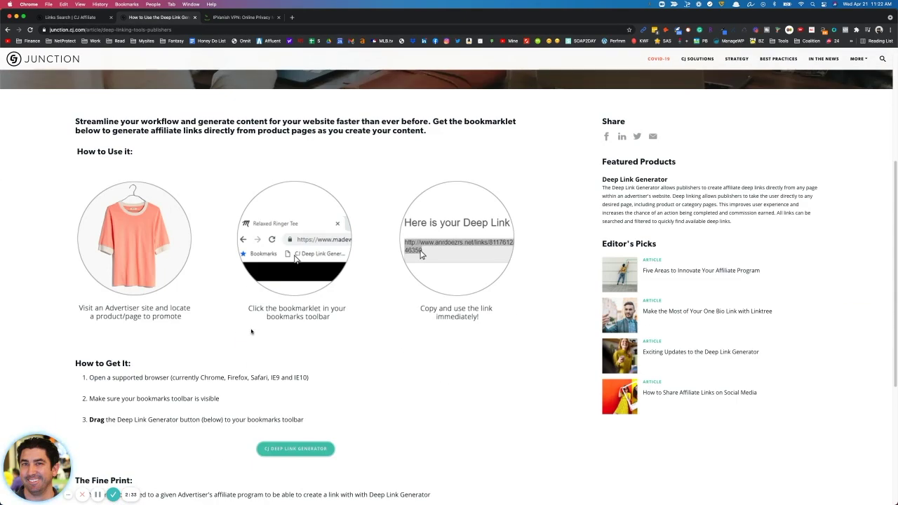
scroll(279, 239, down, 2)
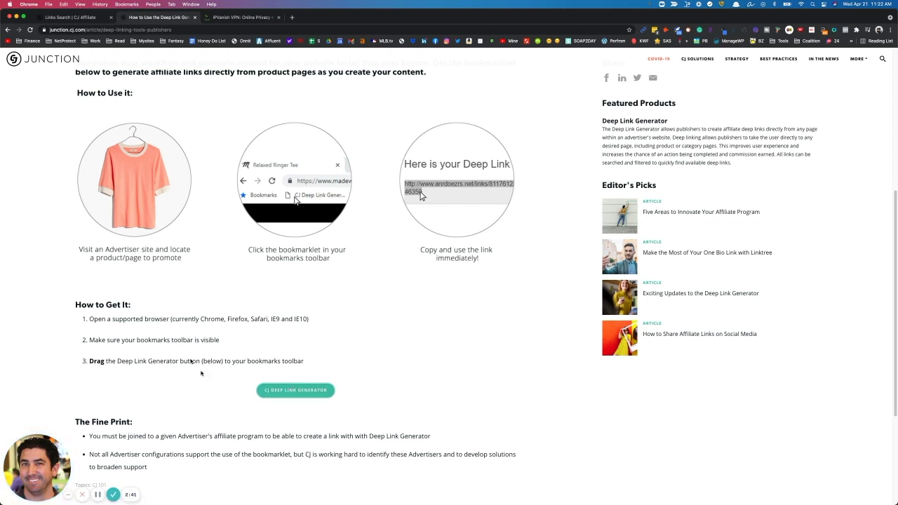
drag(294, 394, 249, 42)
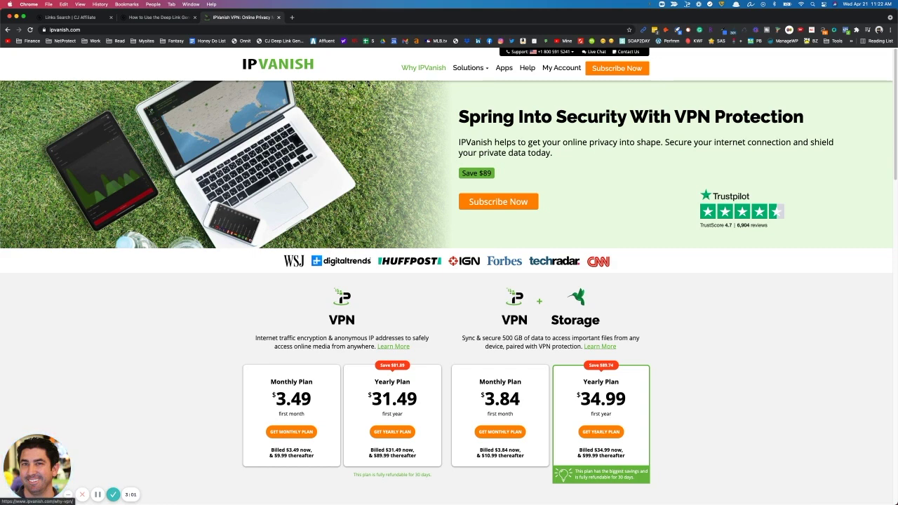
Go to the Why IPVanish page at ipvanish.com/why-vpn
click(422, 69)
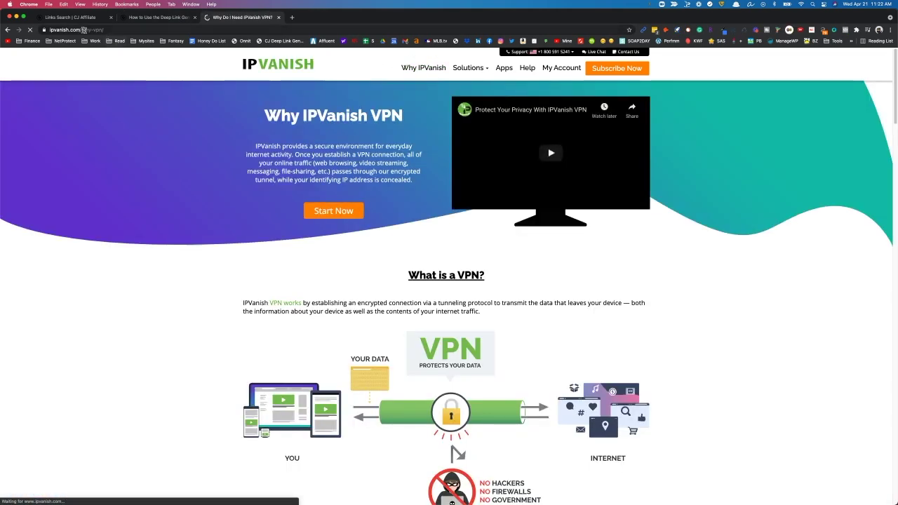
Generate a deep link for the Dutch Sounds Off property with SID 54321 and select it
click(277, 41)
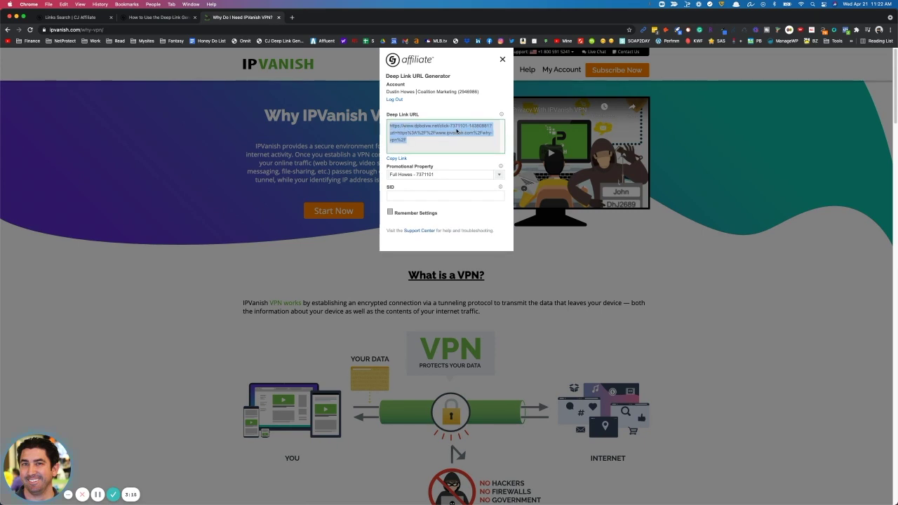
click(500, 175)
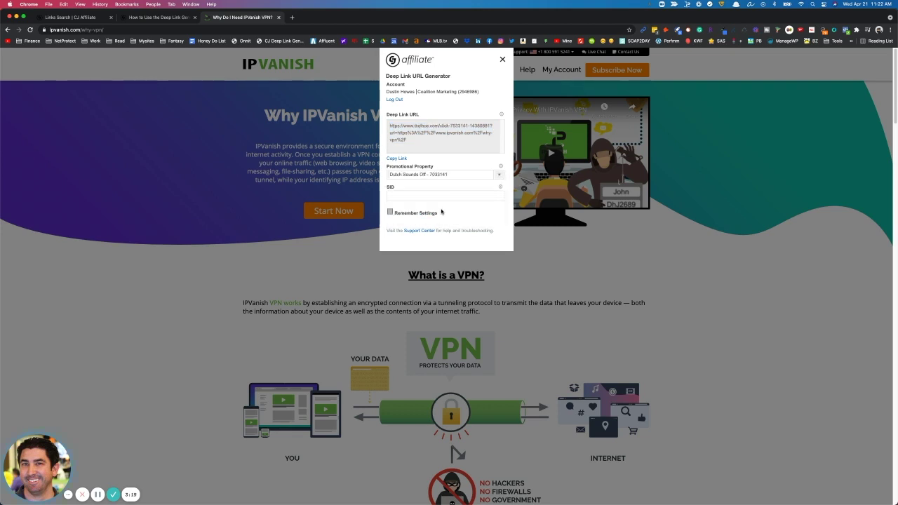
click(433, 198)
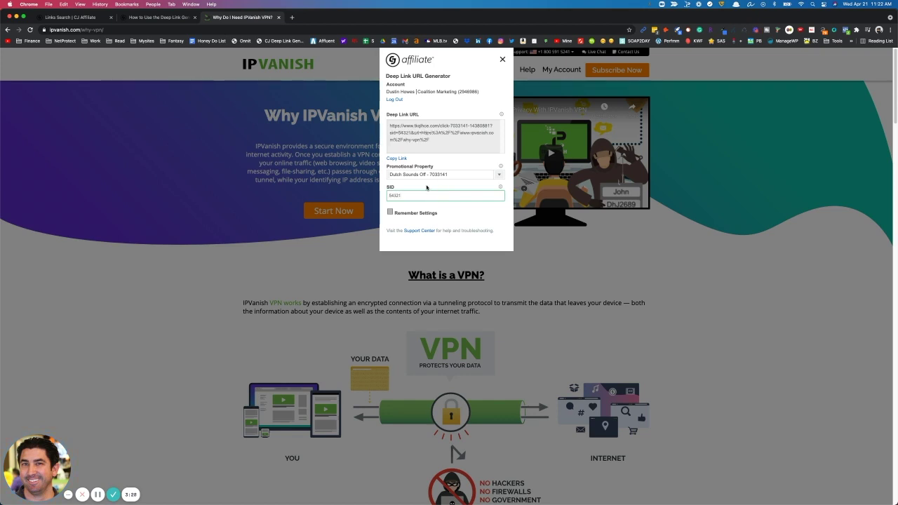
click(392, 217)
drag(437, 147, 403, 113)
key(super+c)
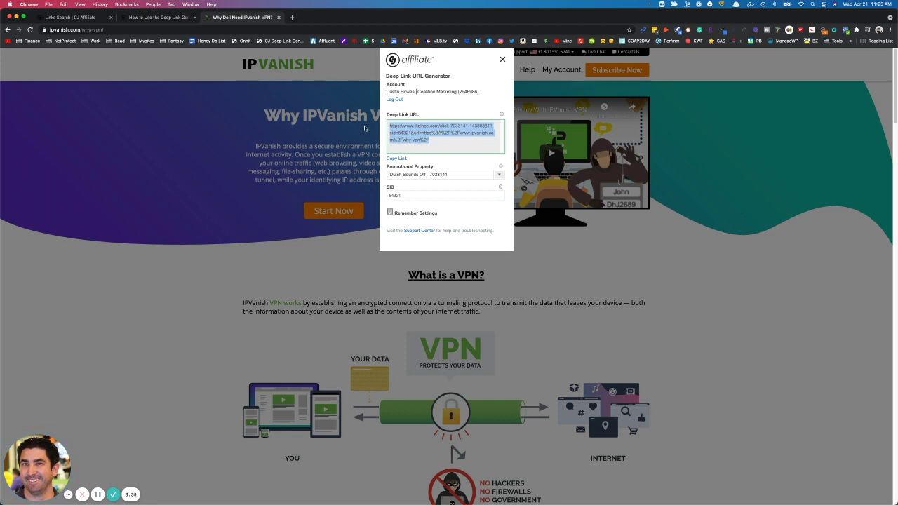
Paste the tkqlhce.com deep link with SID 54321 into a new tab and load it
click(292, 17)
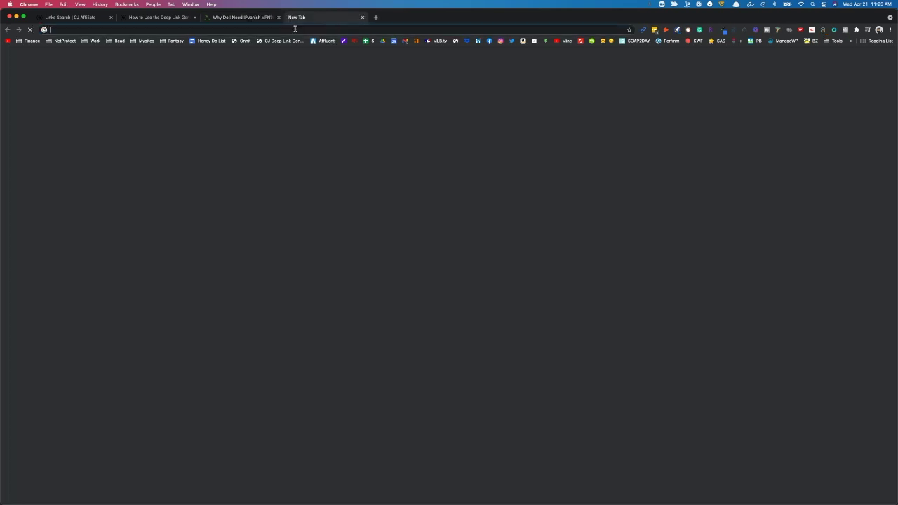
click(295, 30)
key(super+v)
key(Return)
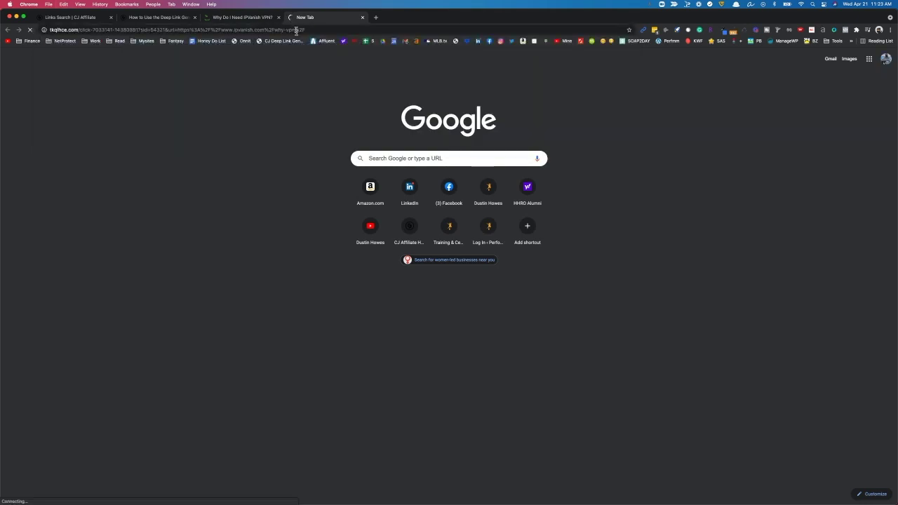